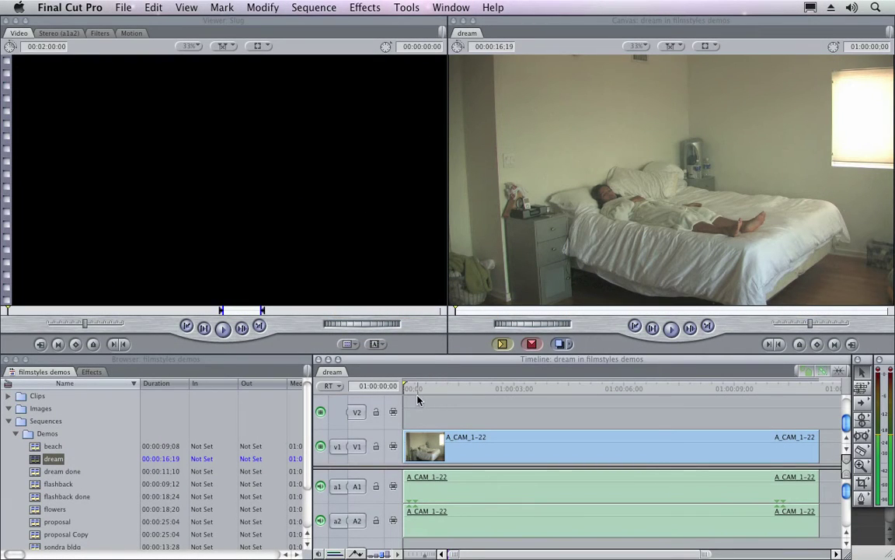
# Step: Preview the A_CAM_1-22 bedroom clip, then turn on its White Diffusion at amount 60
pyautogui.moveTo(413, 390); pyautogui.dragTo(775, 389)
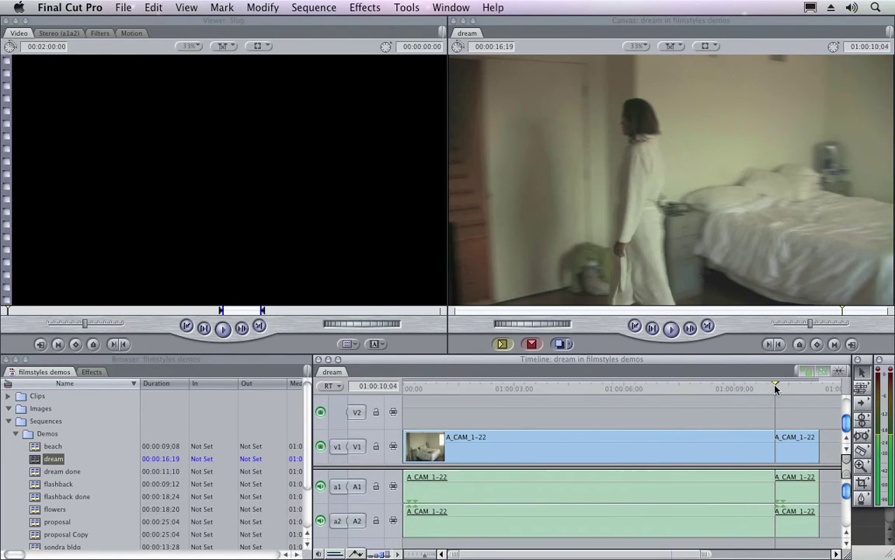
pyautogui.moveTo(669, 390); pyautogui.dragTo(402, 390)
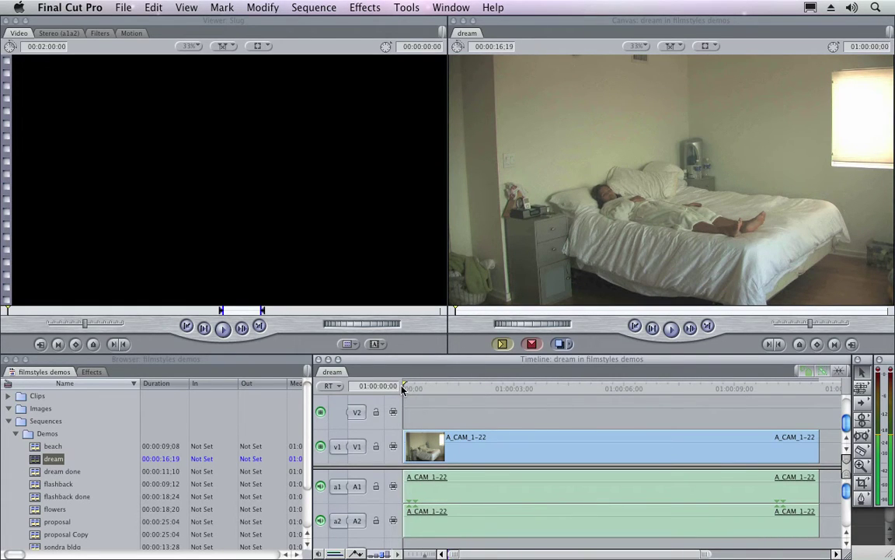
pyautogui.doubleClick(482, 449)
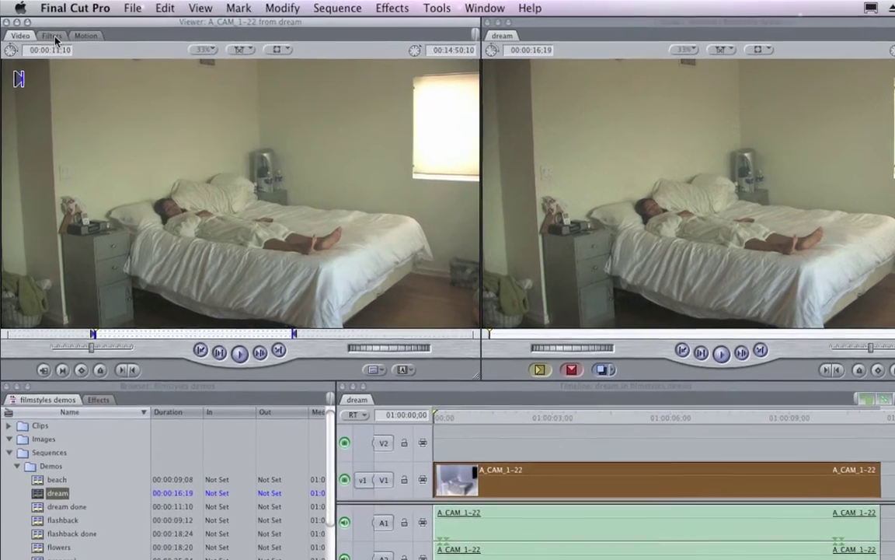
pyautogui.click(48, 33)
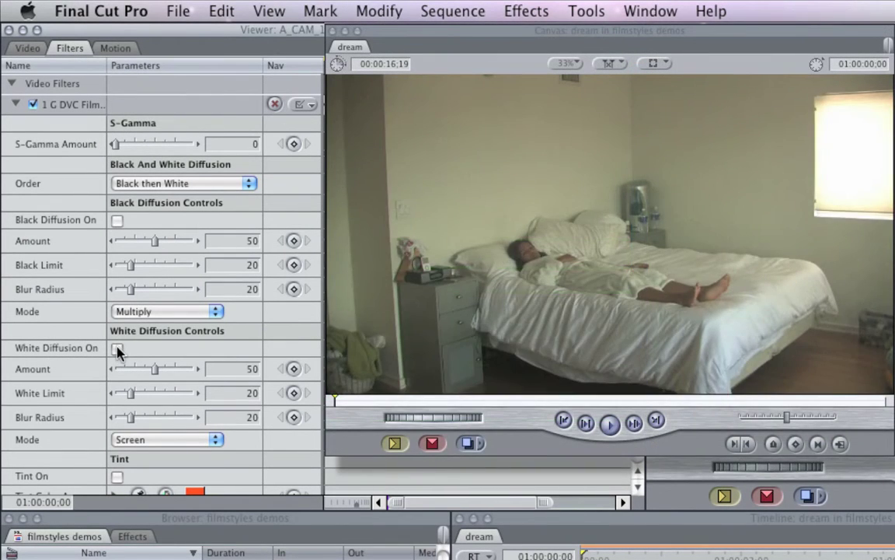
pyautogui.click(117, 348)
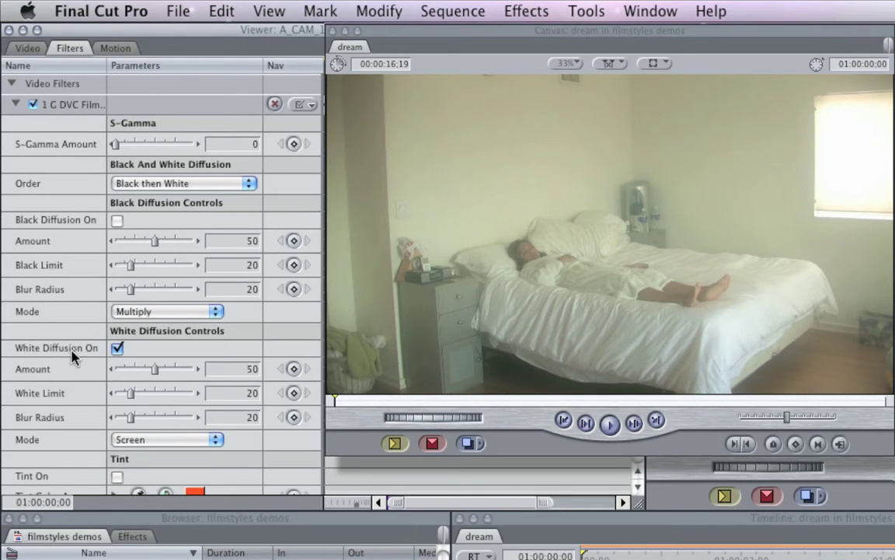
pyautogui.moveTo(159, 371); pyautogui.dragTo(169, 374)
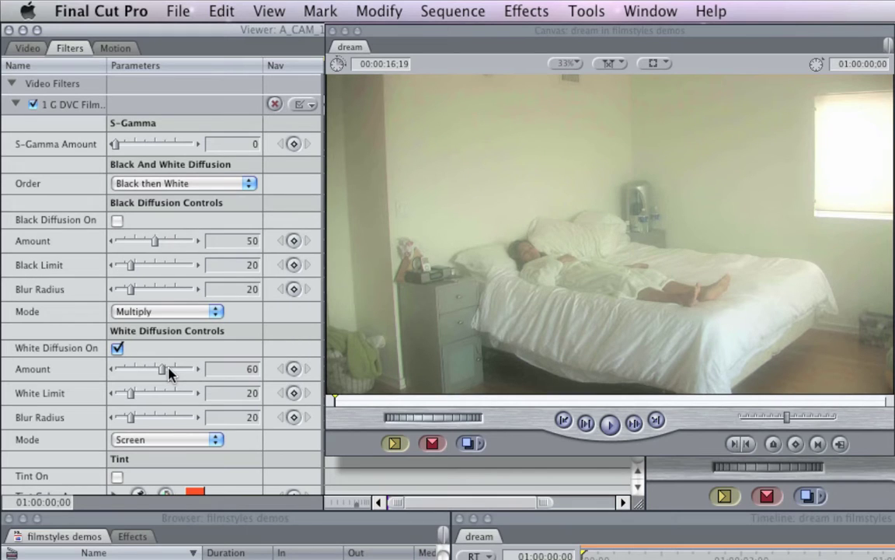
# Step: Turn on Tint and set Tint Color B to black
pyautogui.scroll(-6, 56, 392)
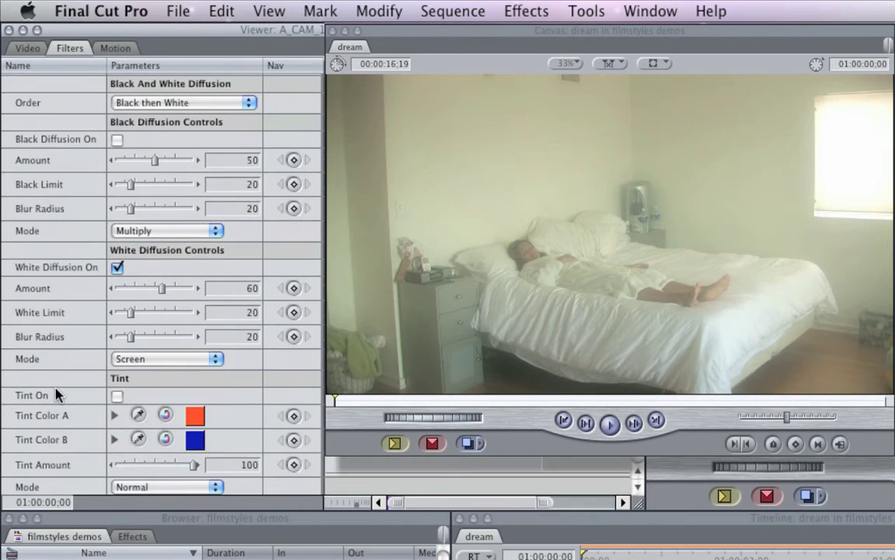
pyautogui.scroll(-1, 56, 392)
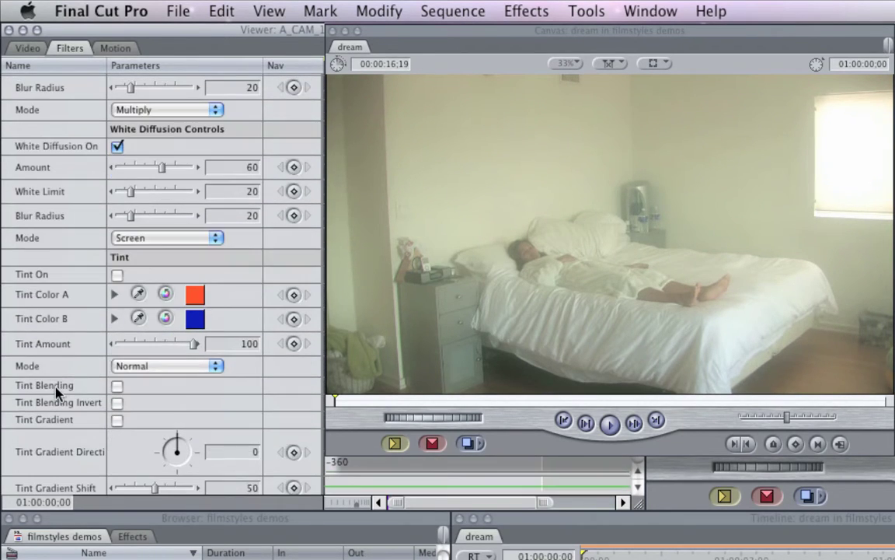
pyautogui.click(117, 276)
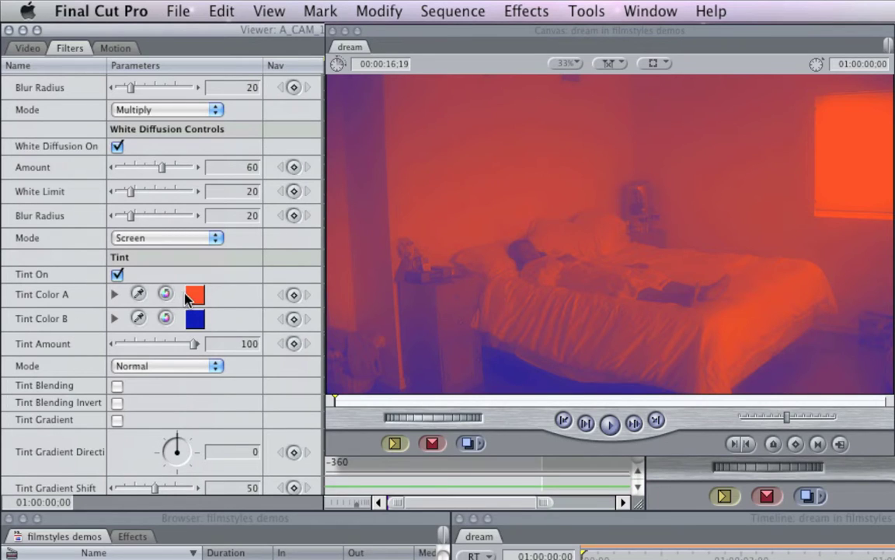
pyautogui.click(114, 319)
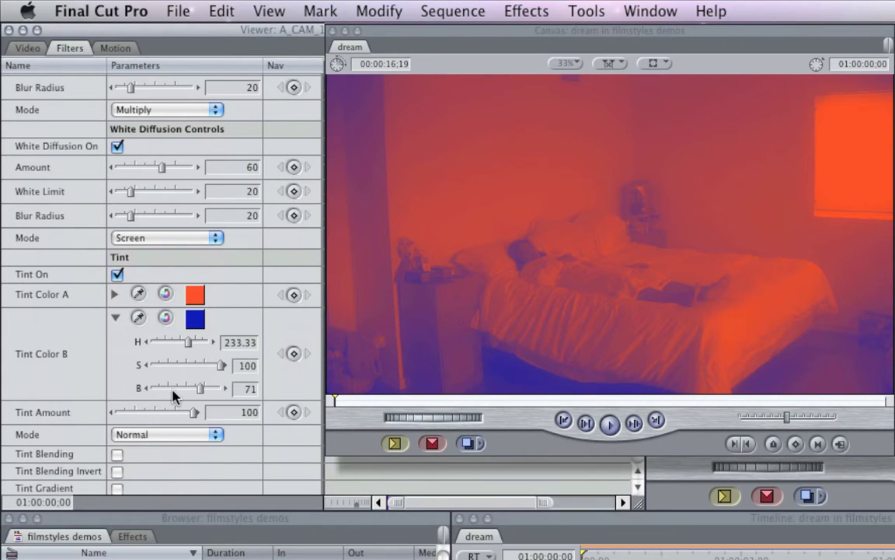
pyautogui.moveTo(174, 393); pyautogui.dragTo(116, 380)
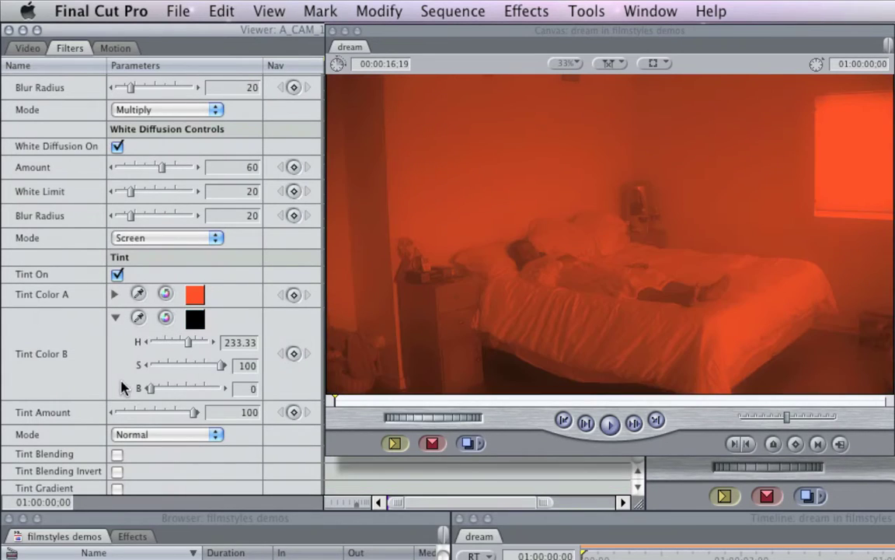
# Step: Set Tint Color A's hue to 202 for a light-blue wash
pyautogui.click(114, 294)
pyautogui.moveTo(184, 320); pyautogui.dragTo(173, 319)
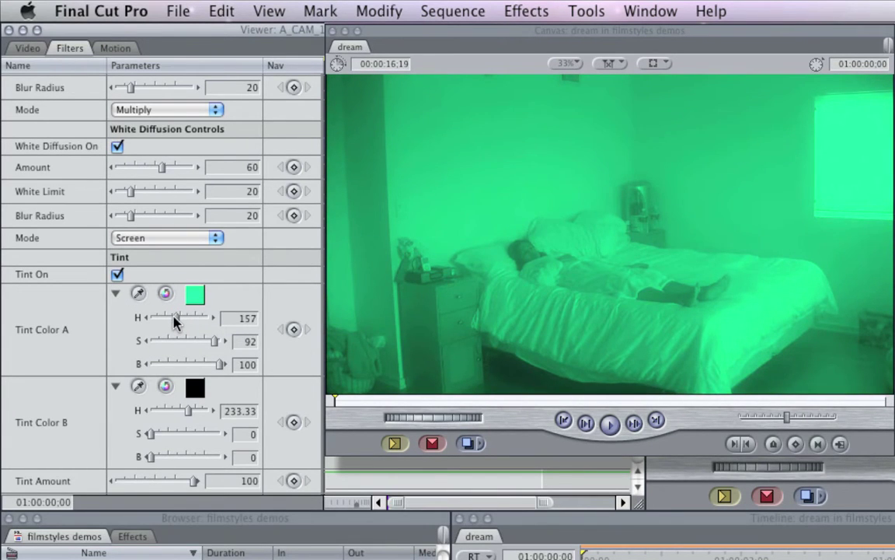
pyautogui.moveTo(174, 321); pyautogui.dragTo(175, 321)
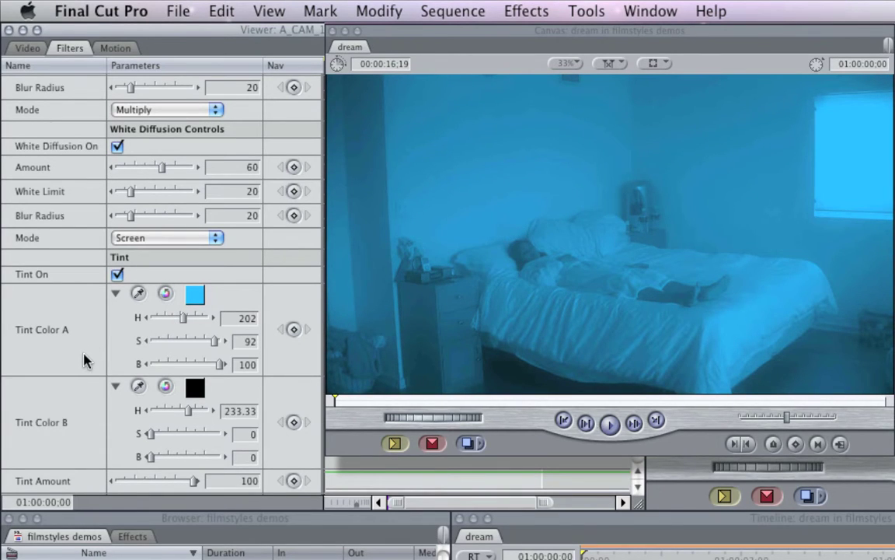
pyautogui.scroll(2, 86, 360)
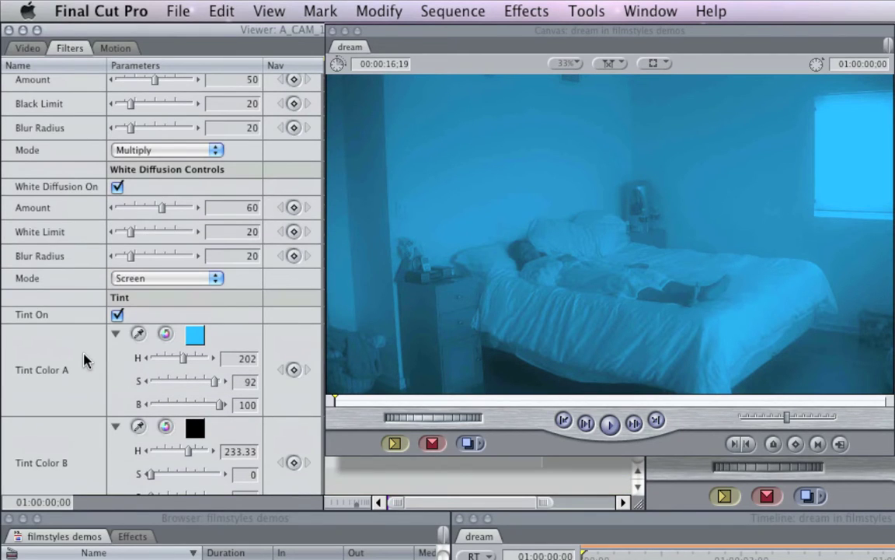
pyautogui.scroll(8, 86, 360)
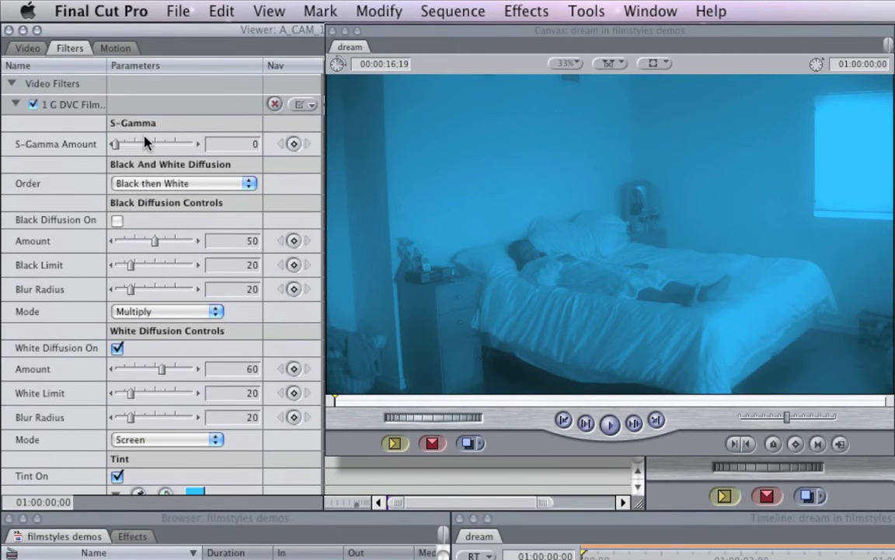
# Step: Raise the S-Gamma Amount slider to 79
pyautogui.moveTo(115, 143); pyautogui.dragTo(148, 145)
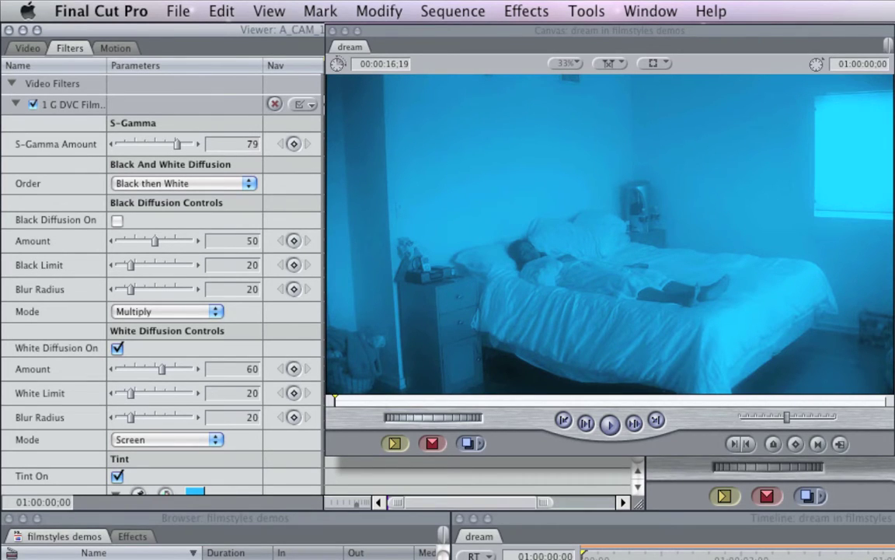
pyautogui.scroll(-10, 94, 336)
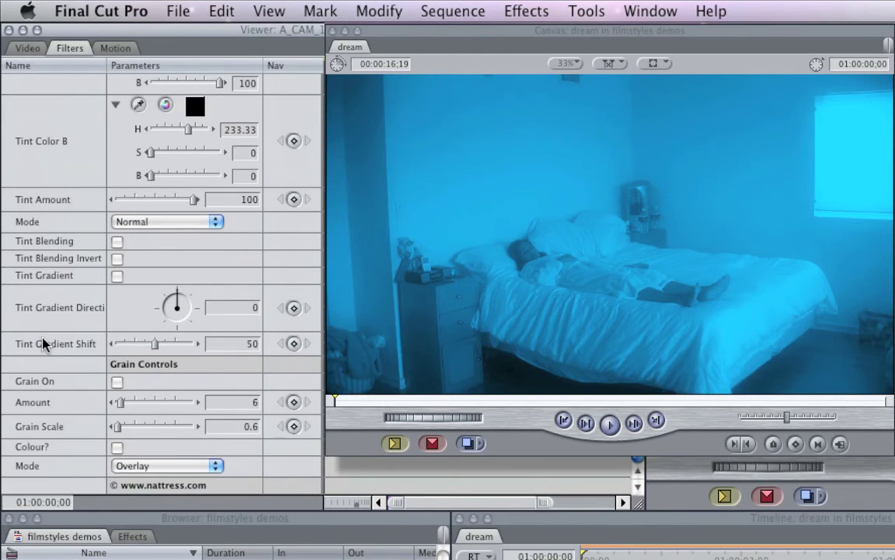
# Step: Darken outside an oval vignette with Feather 5 and place its centre in the frame
pyautogui.scroll(-8, 42, 344)
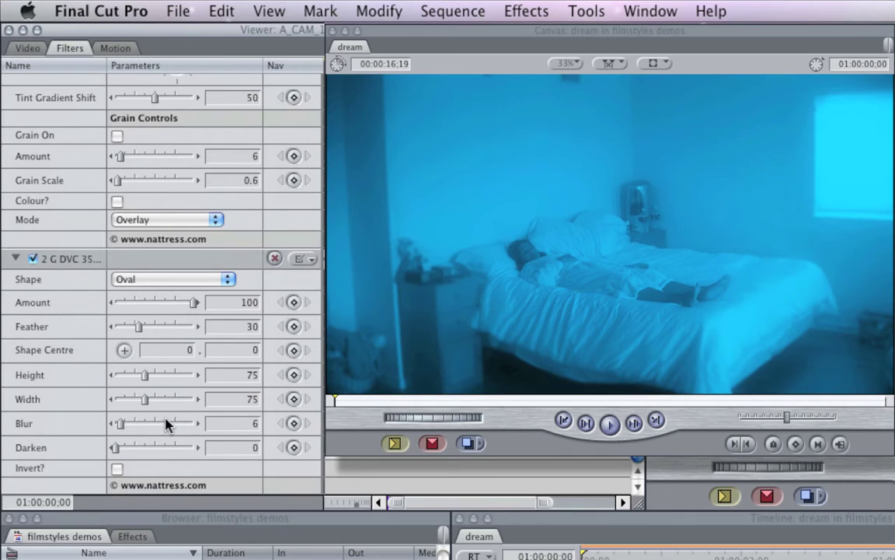
pyautogui.moveTo(115, 447); pyautogui.dragTo(182, 449)
pyautogui.moveTo(138, 326); pyautogui.dragTo(120, 329)
pyautogui.click(124, 349)
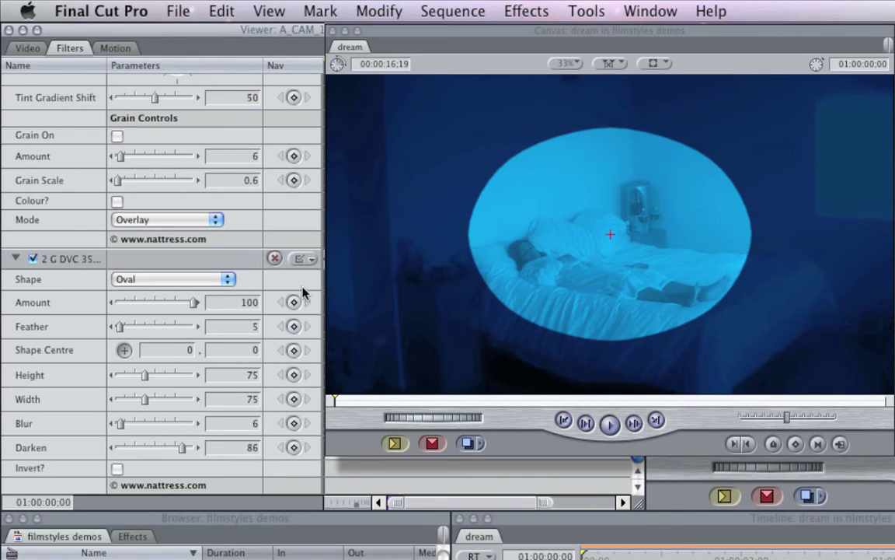
pyautogui.click(609, 285)
pyautogui.moveTo(610, 284); pyautogui.dragTo(607, 263)
# Step: Shape the oval to Height 56, Width 77 at centre 9.06, 75.42, and keyframe all three
pyautogui.moveTo(134, 378); pyautogui.dragTo(136, 399)
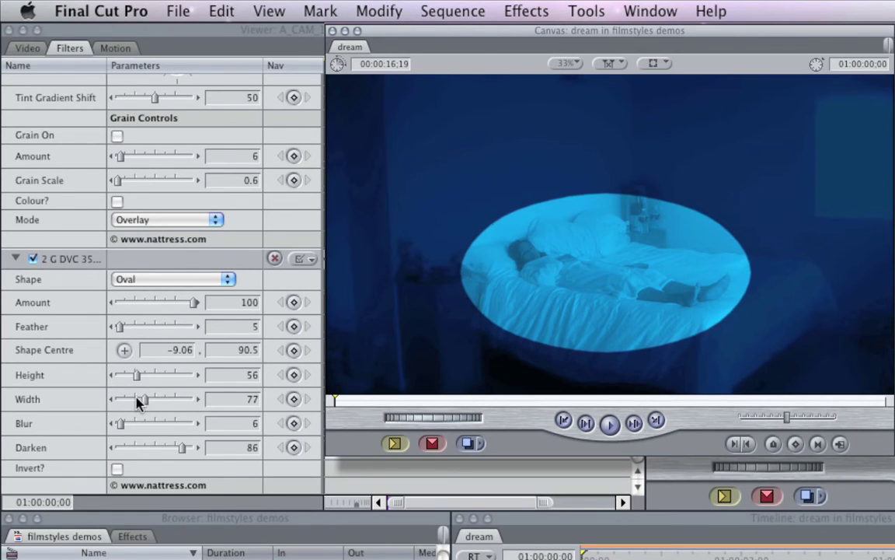
pyautogui.click(123, 350)
pyautogui.moveTo(613, 276); pyautogui.dragTo(613, 259)
pyautogui.click(294, 350)
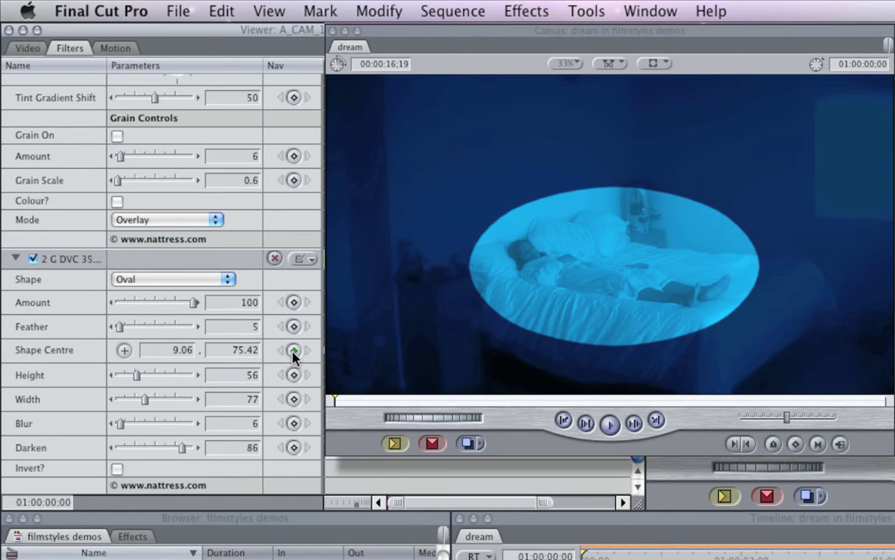
pyautogui.click(293, 374)
pyautogui.click(294, 399)
# Step: Where the woman sits up, make the oval taller and move it down-left over her
pyautogui.click(604, 553)
pyautogui.moveTo(604, 553); pyautogui.dragTo(810, 553)
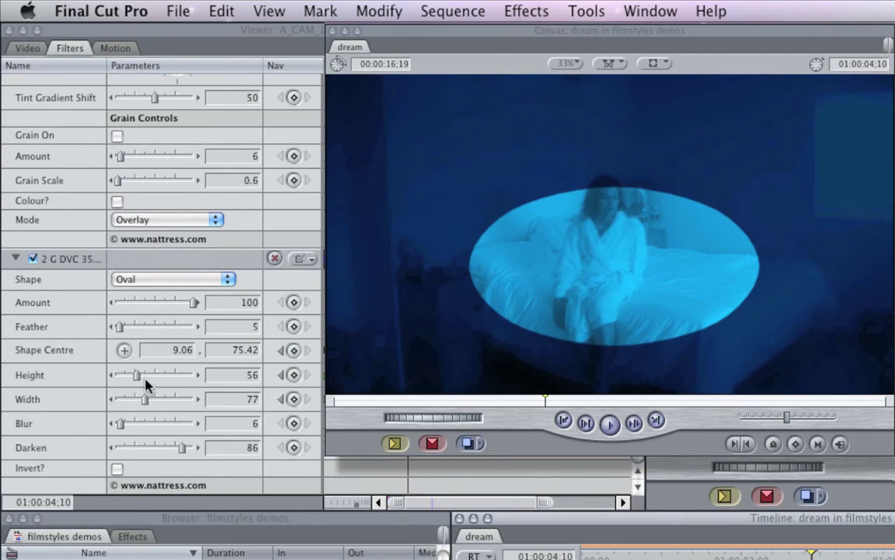
pyautogui.moveTo(144, 372); pyautogui.dragTo(164, 400)
pyautogui.click(130, 350)
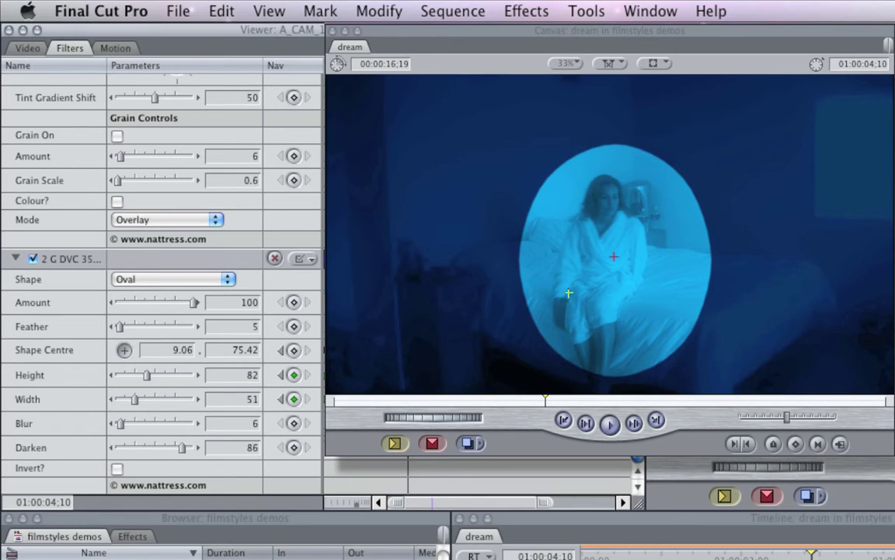
pyautogui.moveTo(568, 293); pyautogui.dragTo(611, 321)
pyautogui.press('space')
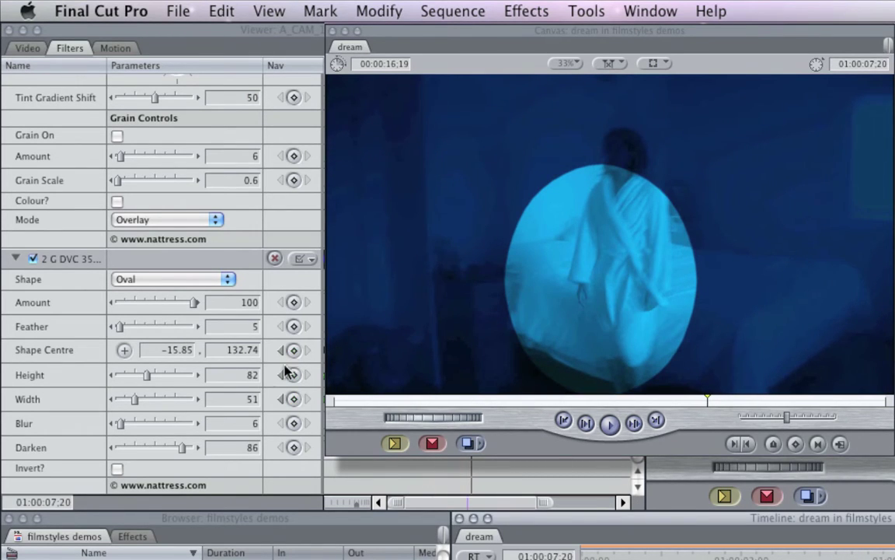
# Step: Stretch the oval much taller and reposition it to follow her as she rises
pyautogui.click(170, 377)
pyautogui.moveTo(169, 378); pyautogui.dragTo(169, 378)
pyautogui.click(125, 350)
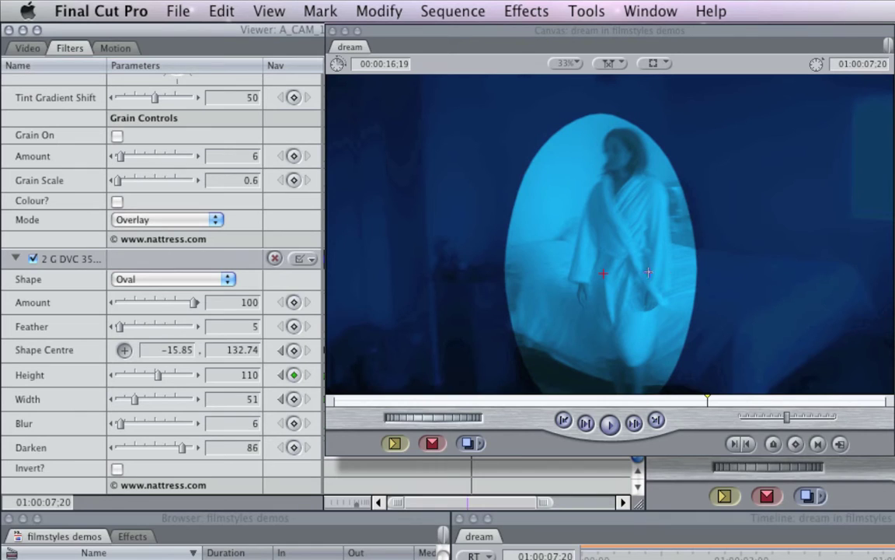
pyautogui.moveTo(622, 272); pyautogui.dragTo(622, 284)
pyautogui.press('space')
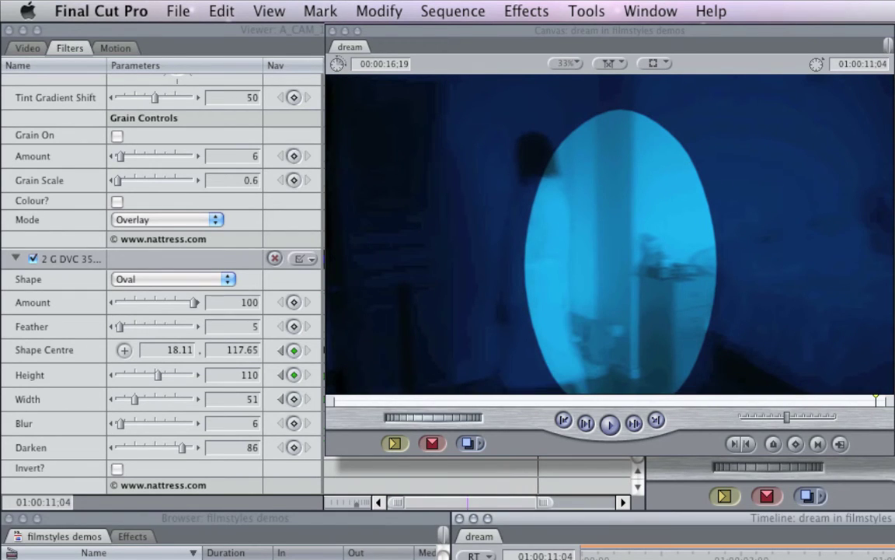
pyautogui.click(123, 350)
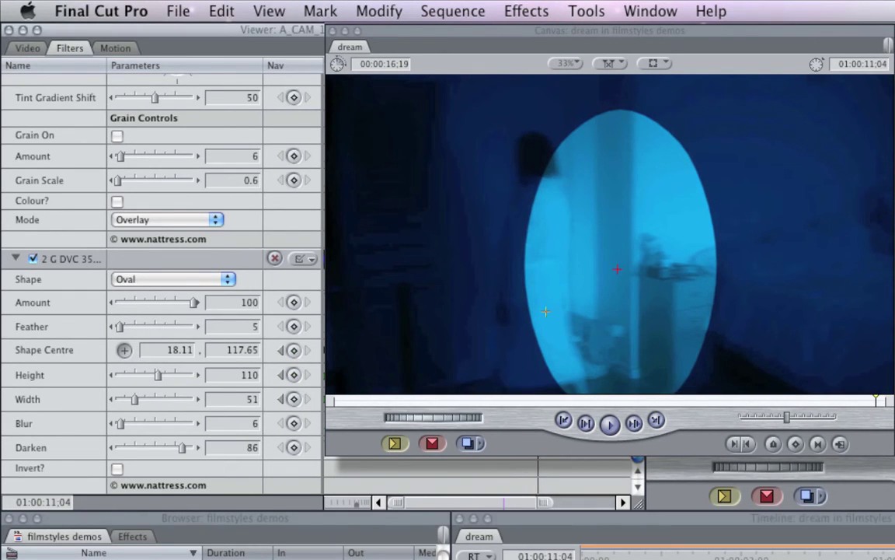
pyautogui.click(505, 246)
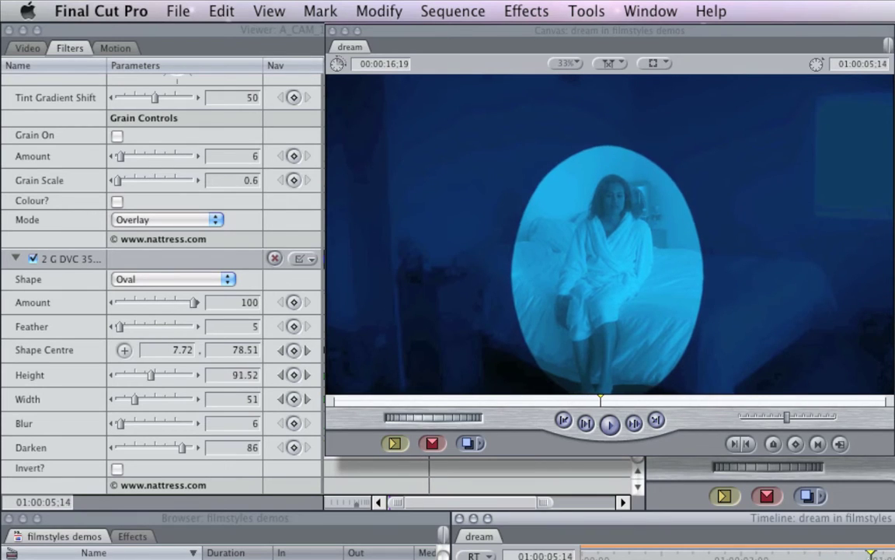
pyautogui.hotkey('alt', 'k')
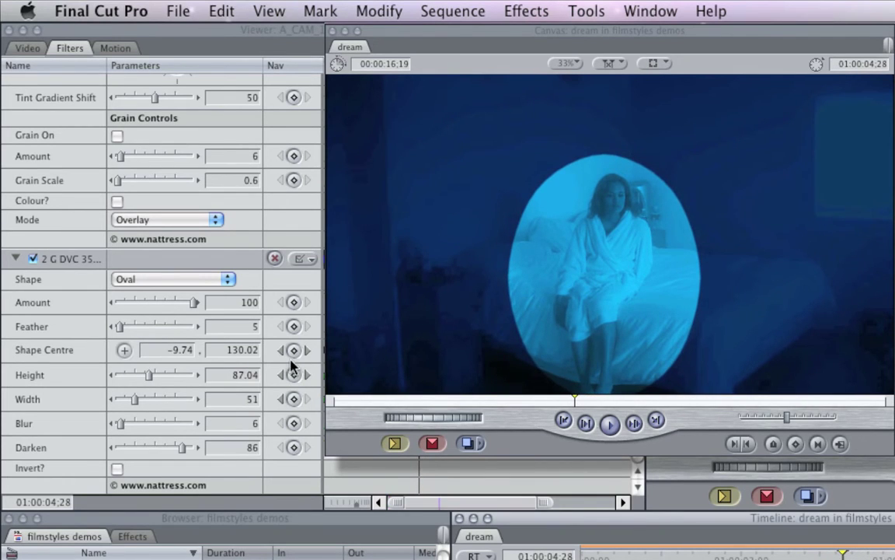
# Step: Make the oval taller at the previous keyframe, then return near the clip start
pyautogui.click(282, 350)
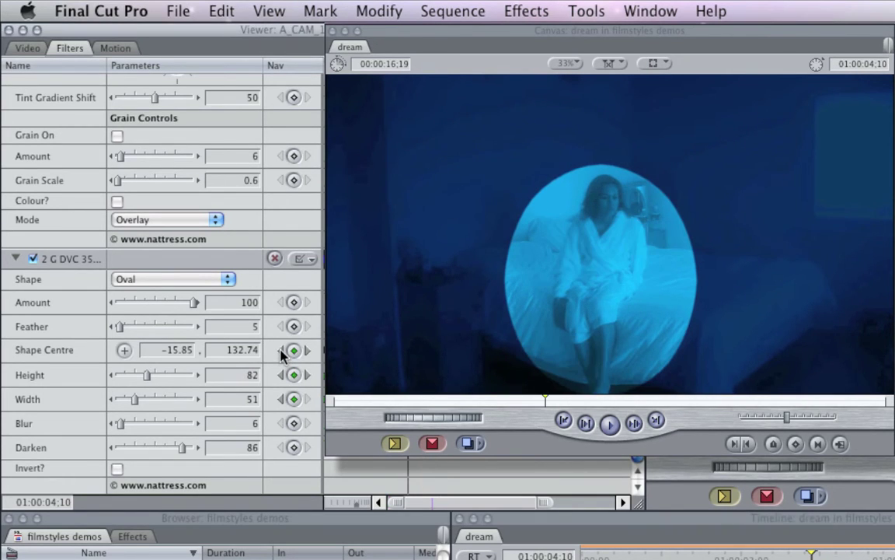
pyautogui.moveTo(146, 374)
pyautogui.mouseDown()
pyautogui.moveTo(161, 377)
pyautogui.moveTo(153, 401)
pyautogui.moveTo(153, 375)
pyautogui.mouseUp()
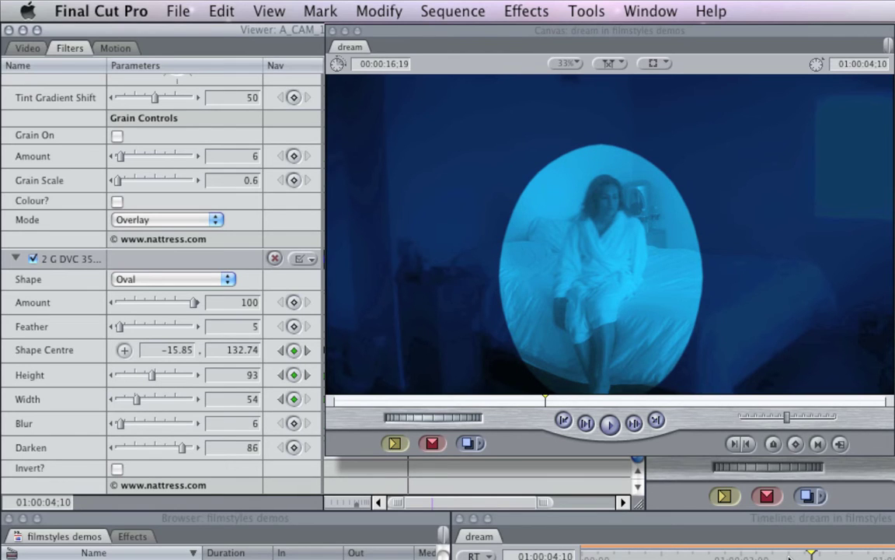
pyautogui.moveTo(791, 557); pyautogui.dragTo(597, 556)
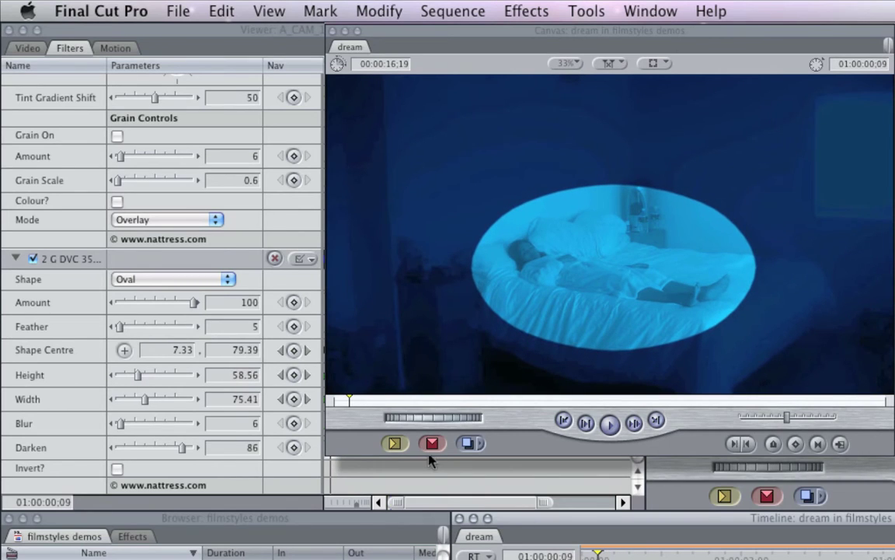
# Step: Soften the vignette to Feather 34 and Darken 25, with slightly more blur
pyautogui.moveTo(120, 326); pyautogui.dragTo(151, 329)
pyautogui.moveTo(138, 455); pyautogui.dragTo(144, 426)
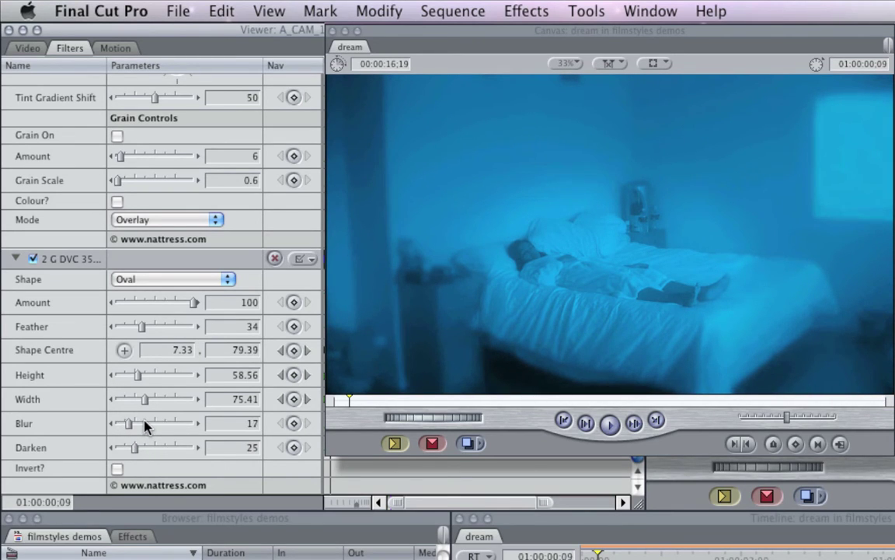
pyautogui.moveTo(146, 425); pyautogui.dragTo(145, 425)
pyautogui.scroll(4, 58, 204)
pyautogui.scroll(8, 56, 209)
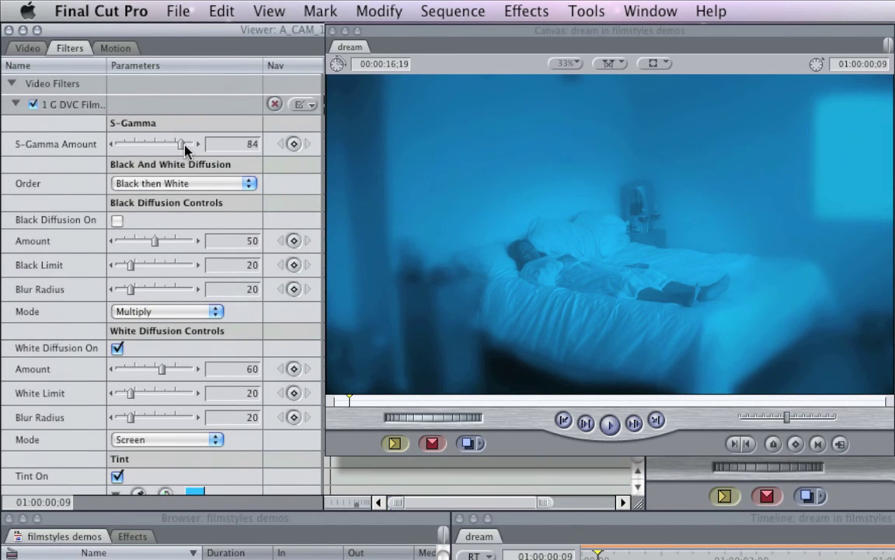
# Step: Strengthen S-Gamma and deepen Tint Color A to H 220, S 75, B 88
pyautogui.moveTo(185, 149); pyautogui.dragTo(189, 150)
pyautogui.scroll(-5, 74, 343)
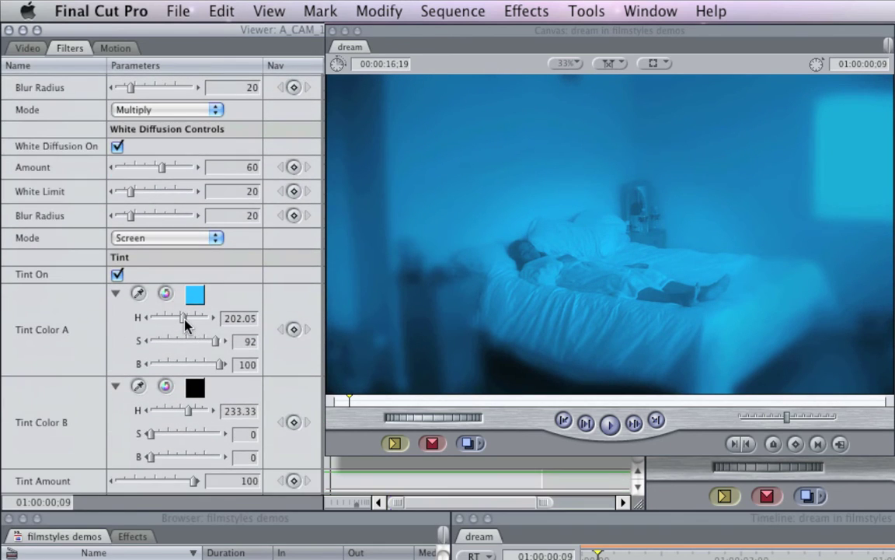
pyautogui.moveTo(186, 319); pyautogui.dragTo(185, 342)
pyautogui.click(185, 342)
pyautogui.click(188, 364)
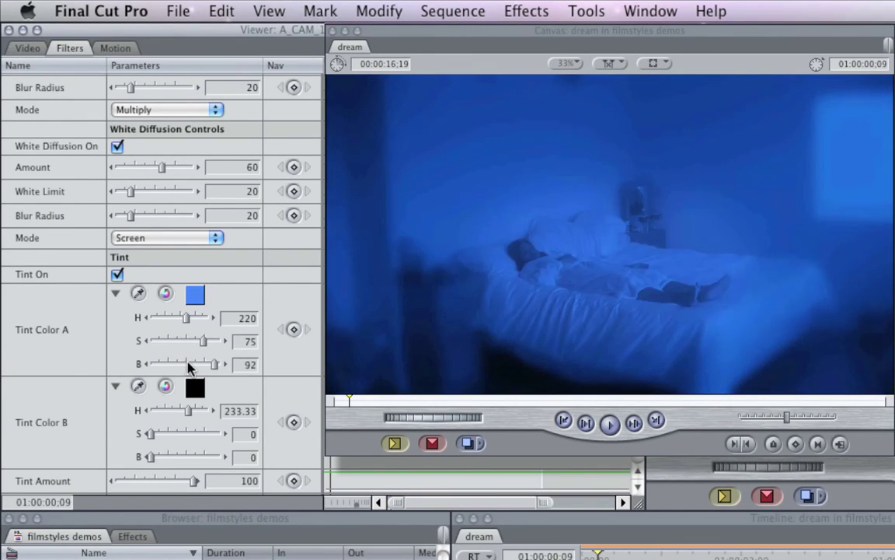
pyautogui.click(187, 365)
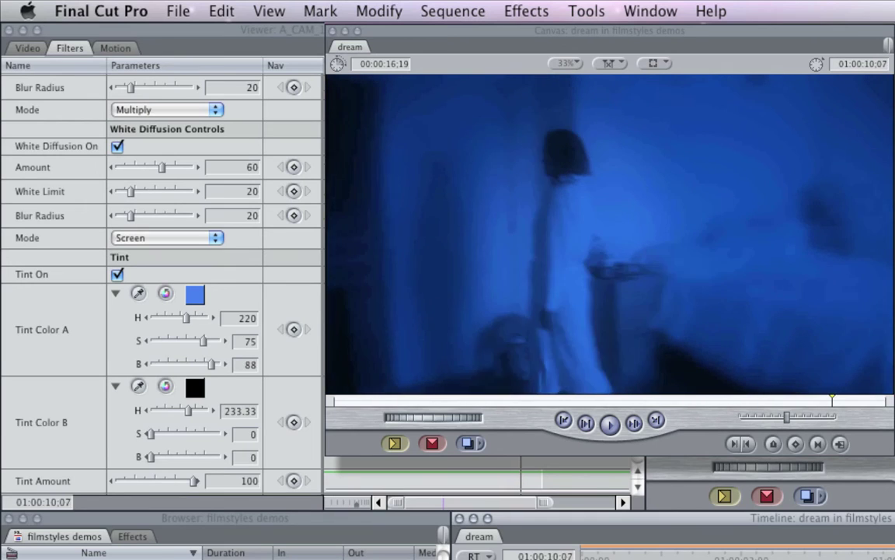
pyautogui.press('j')
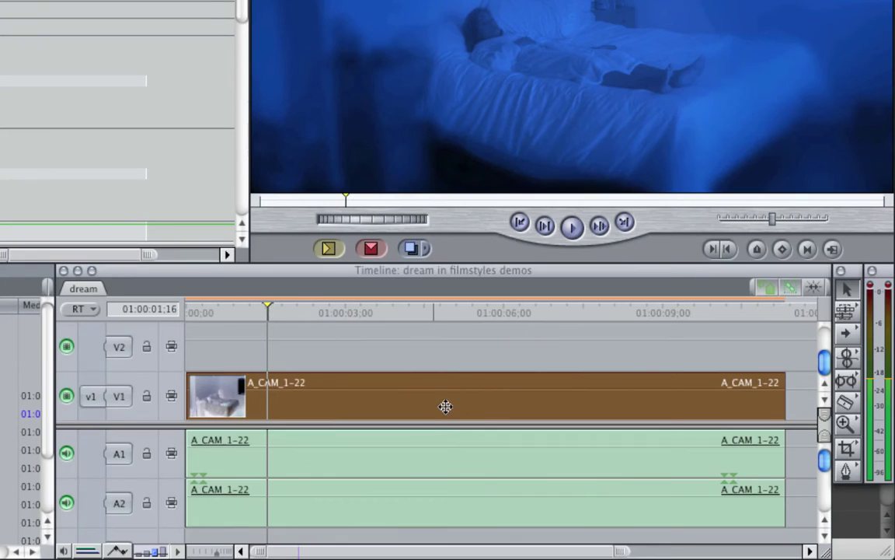
# Step: Strip the bedroom clip's filters with Remove Attributes to compare against the ungraded original
pyautogui.rightClick(443, 407)
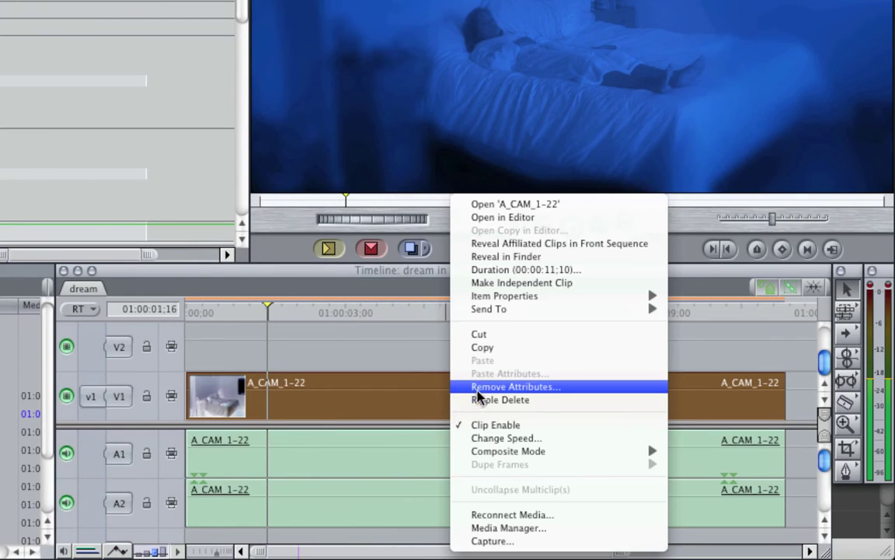
pyautogui.click(478, 389)
pyautogui.click(648, 289)
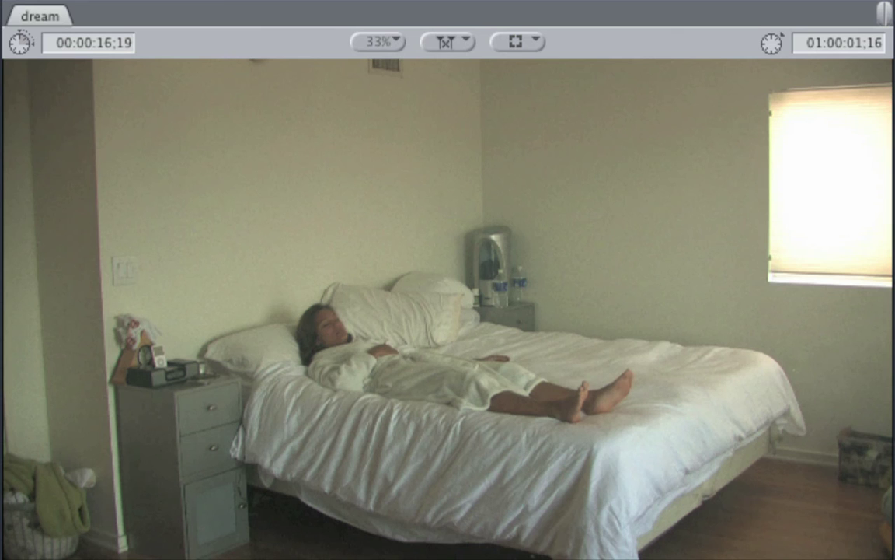